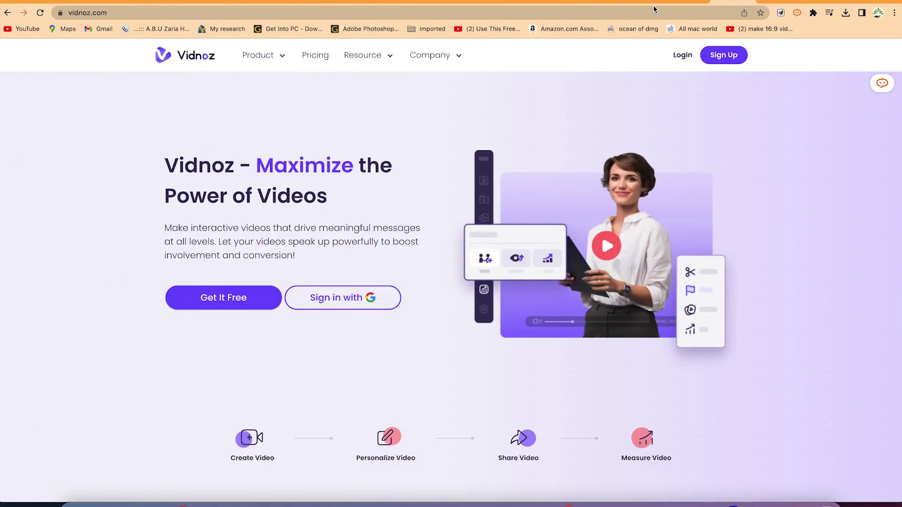
Step: Search Google for "vidnoz" in a new tab and open the Vidnoz homepage result
left_click(818, 2)
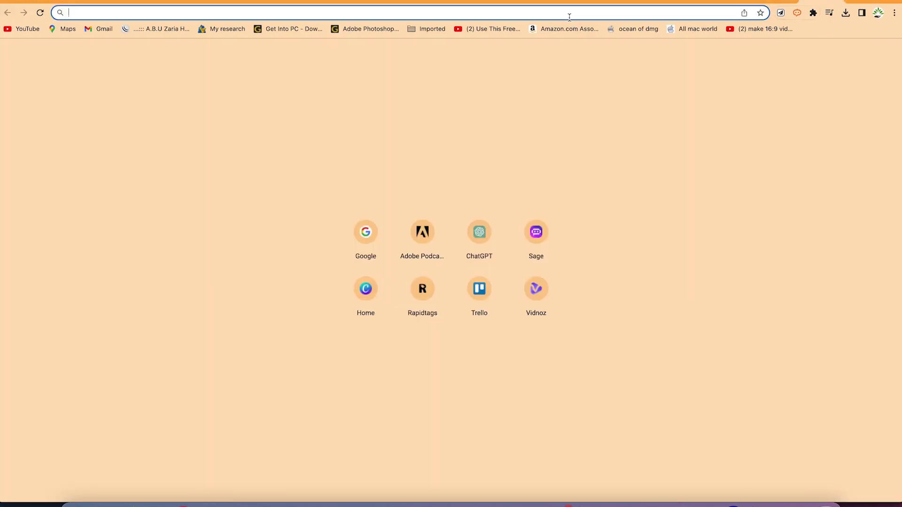
type("g")
key("Return")
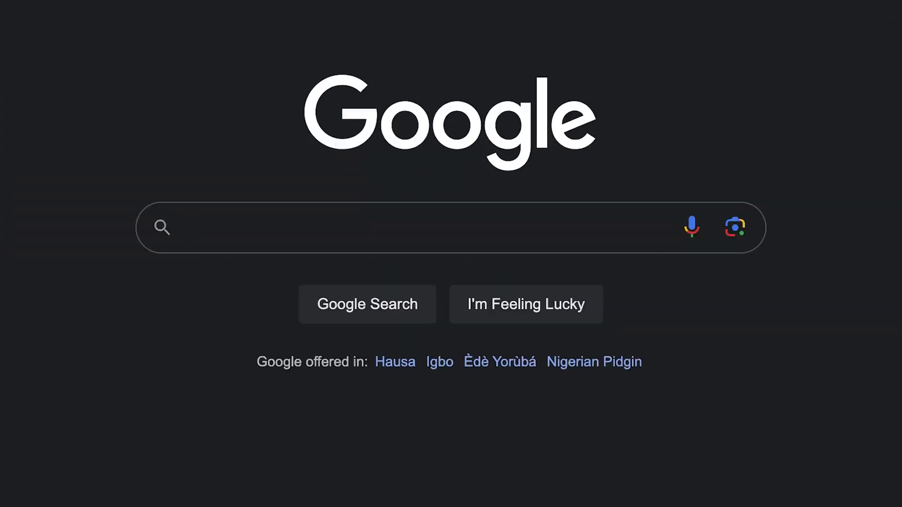
type("vid")
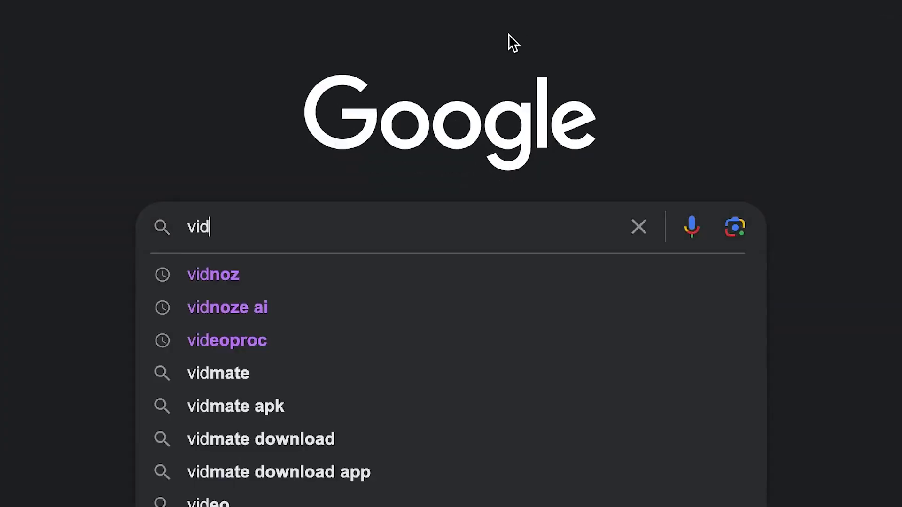
type("noz")
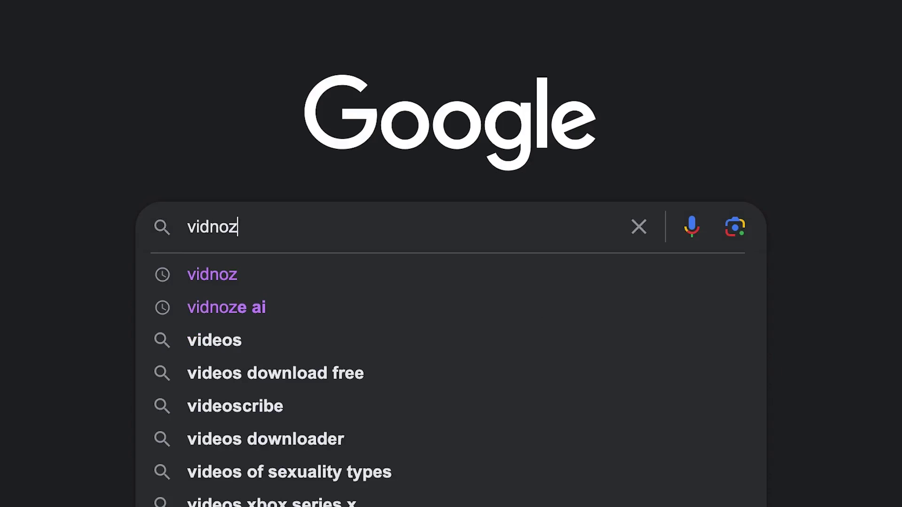
key("Return")
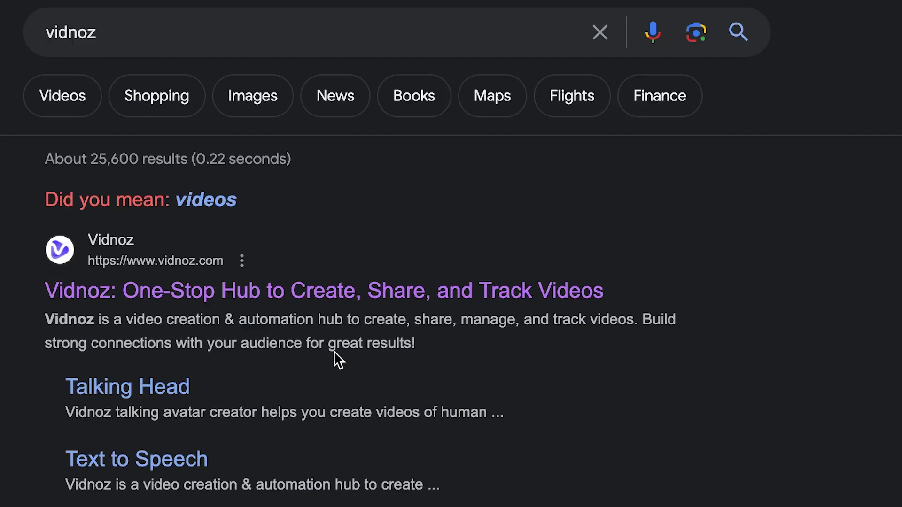
left_click(386, 290)
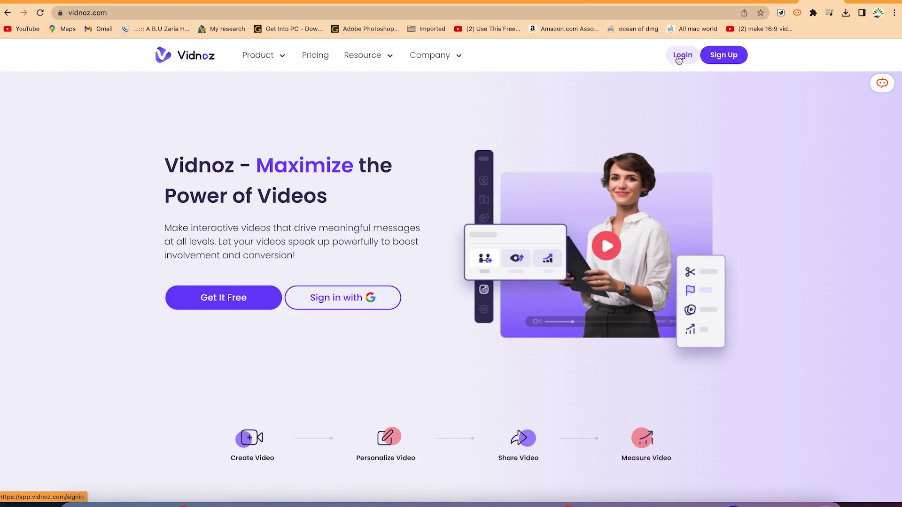
Step: Go to the Vidnoz Flex sign-up page and choose "Sign up with Google"
left_click(725, 62)
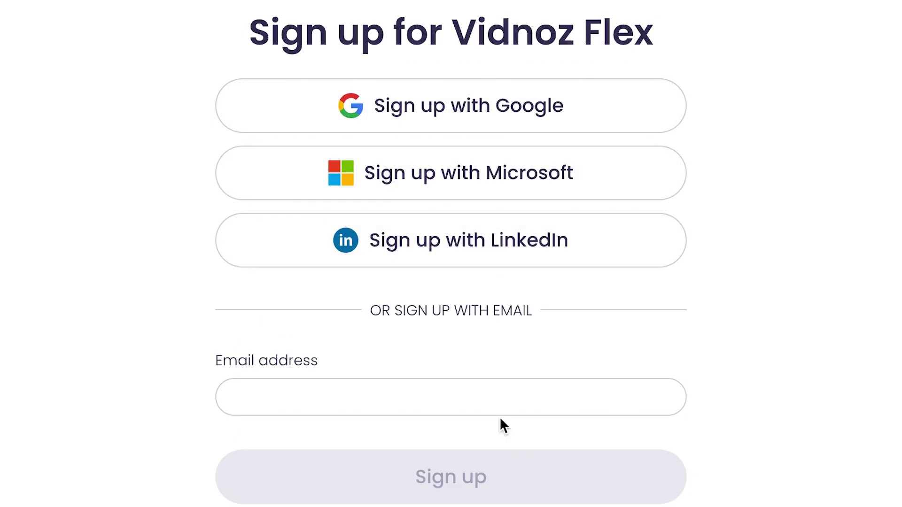
left_click(468, 119)
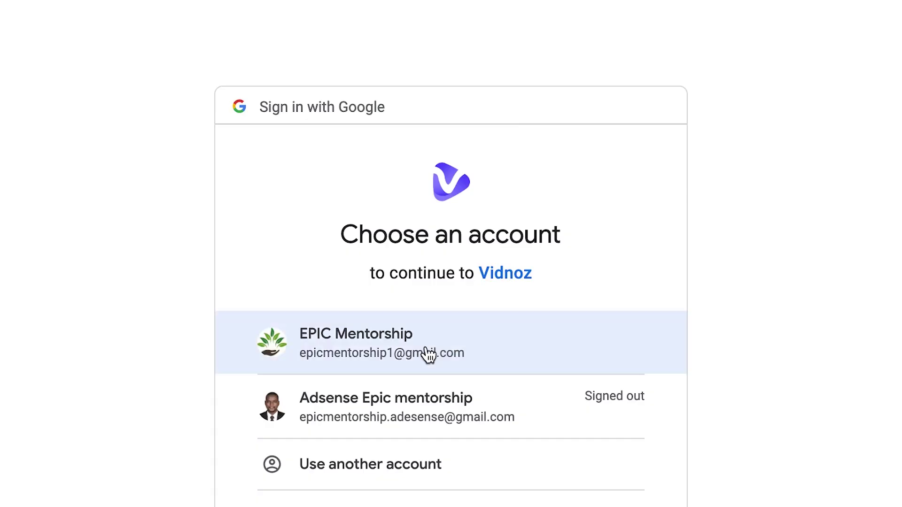
Step: Pick the Google account to complete the Vidnoz sign-up
left_click(428, 354)
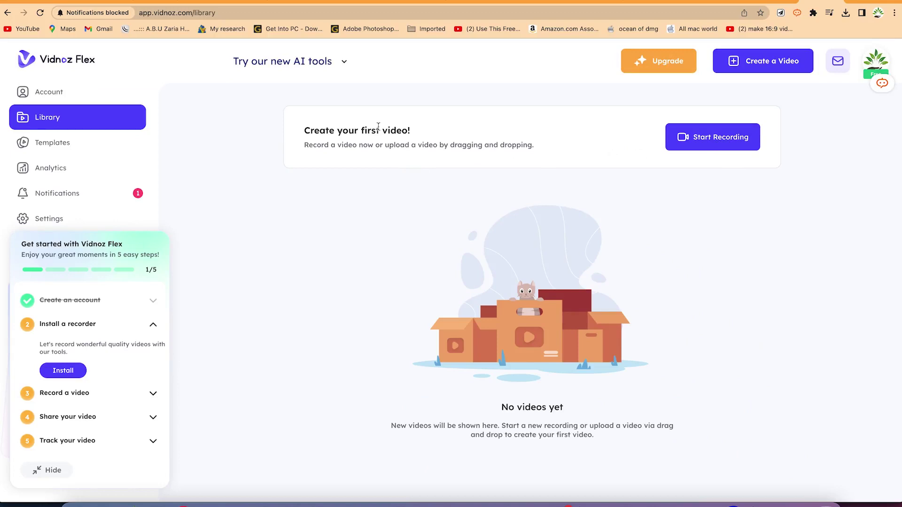
mouse_move(154, 36)
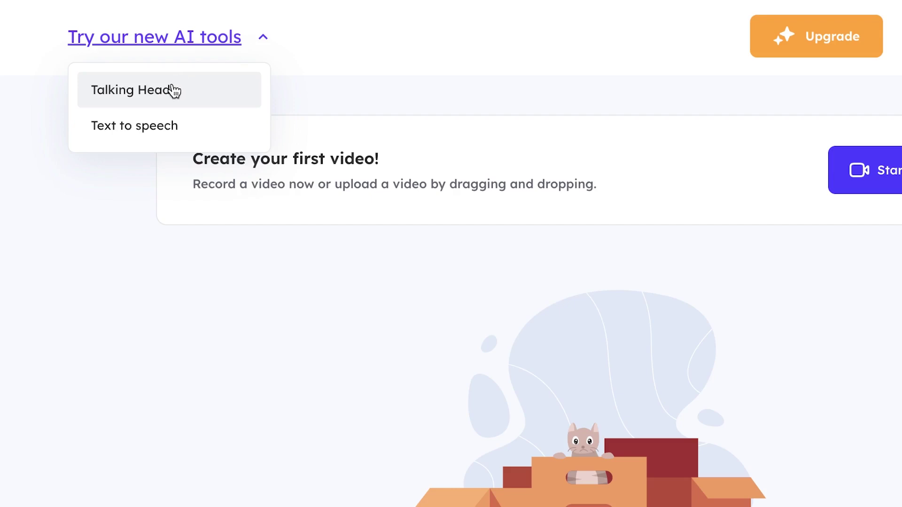
Step: Open Talking Head and choose the bearded man with glasses from the sample photos
left_click(173, 90)
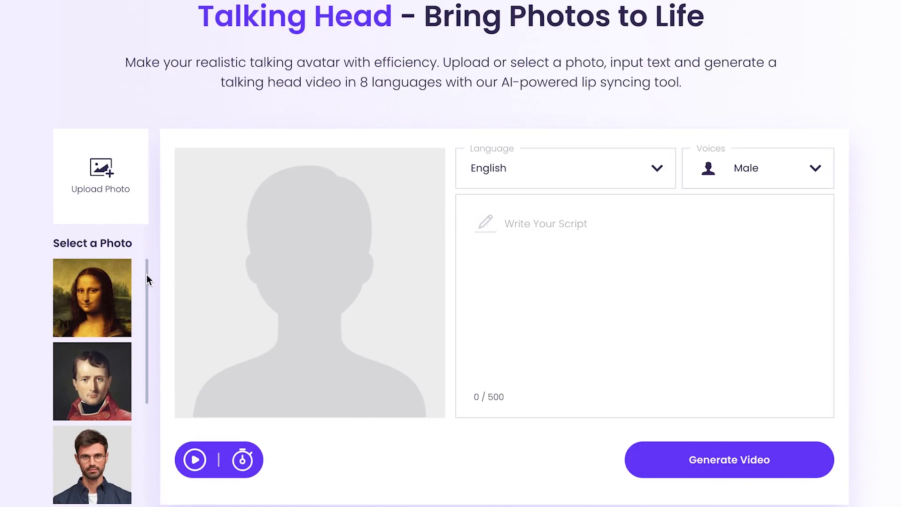
scroll(146, 276, "down", 3)
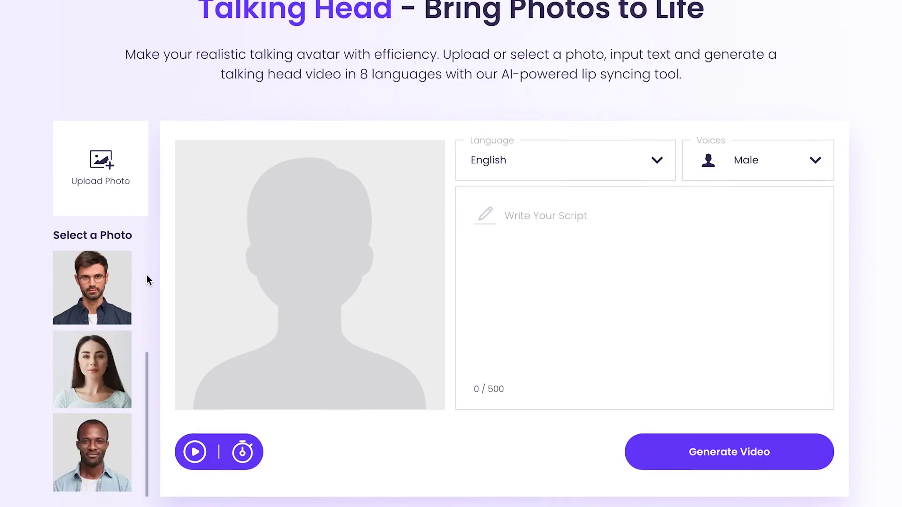
scroll(146, 276, "down", 2)
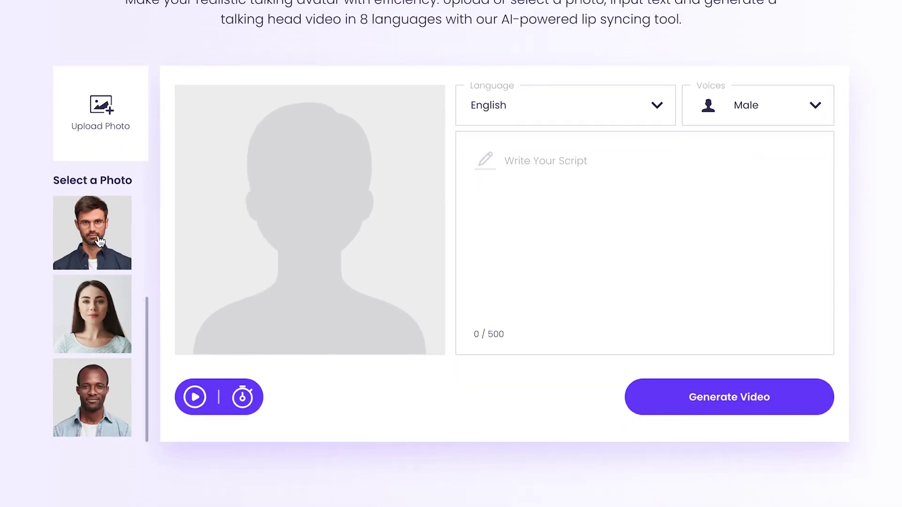
left_click(100, 240)
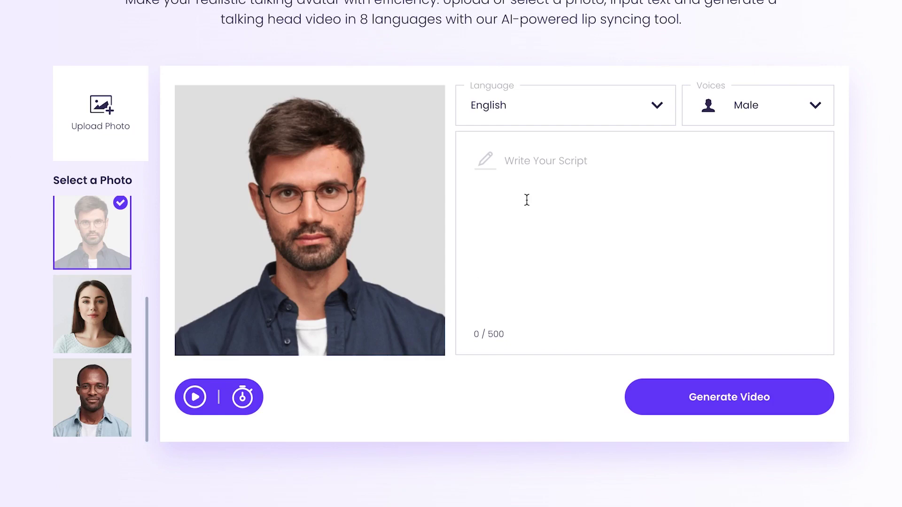
Step: Paste the prepared talking-head script into Write Your Script and edit its wording
left_click(526, 175)
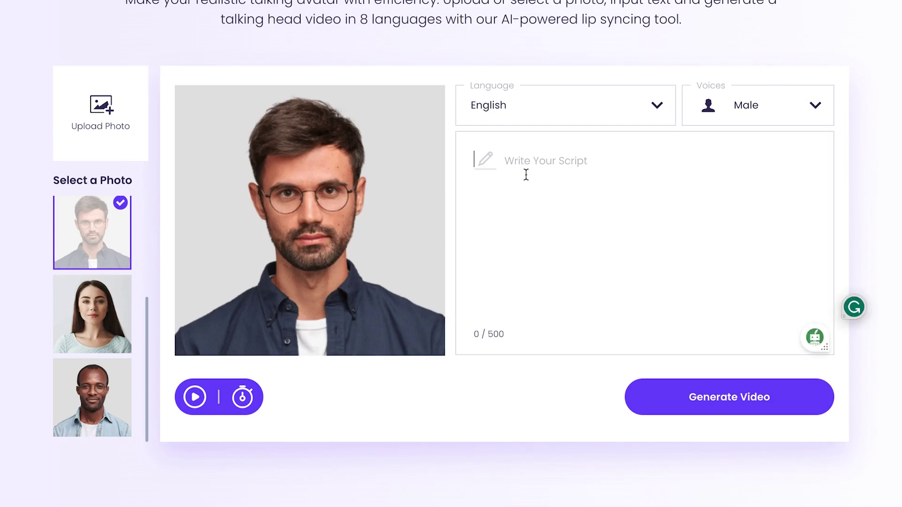
type("Hello guys and welcome to my channel.This video is about how to convert text to speech without limit and with human like AI voices.Feel free to check in the description of this video for the link to this websiteFollow the tutorial to see demonstrations on how to set the voices and download the results.")
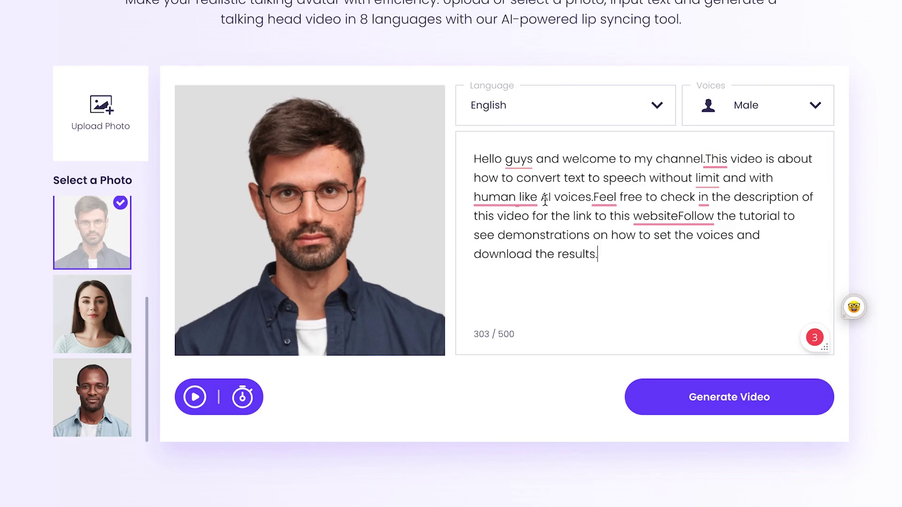
left_click(581, 178)
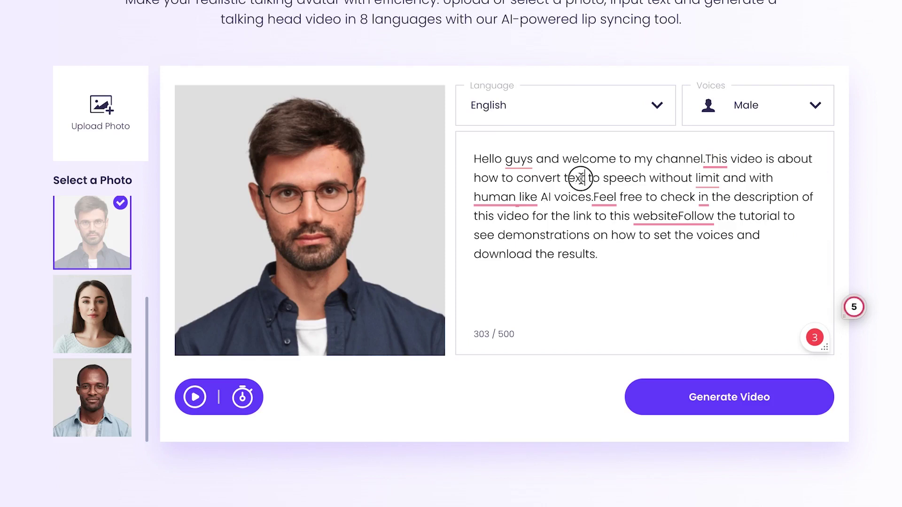
double_click(575, 178)
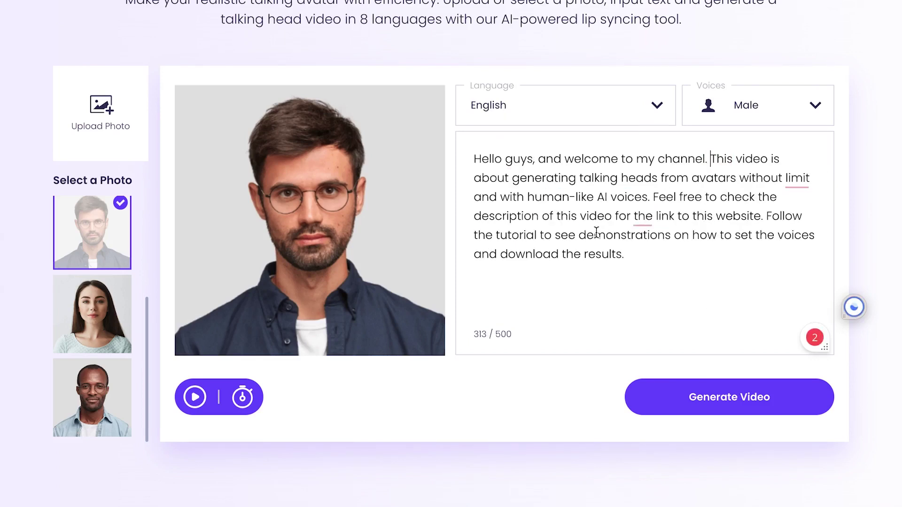
left_click(581, 104)
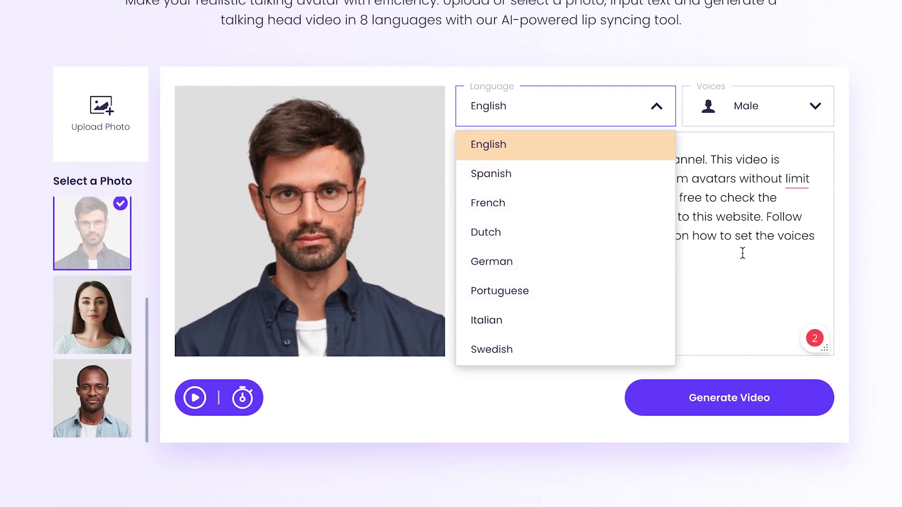
Step: Keep the language on English and the voice on Male
left_click(749, 268)
left_click(813, 113)
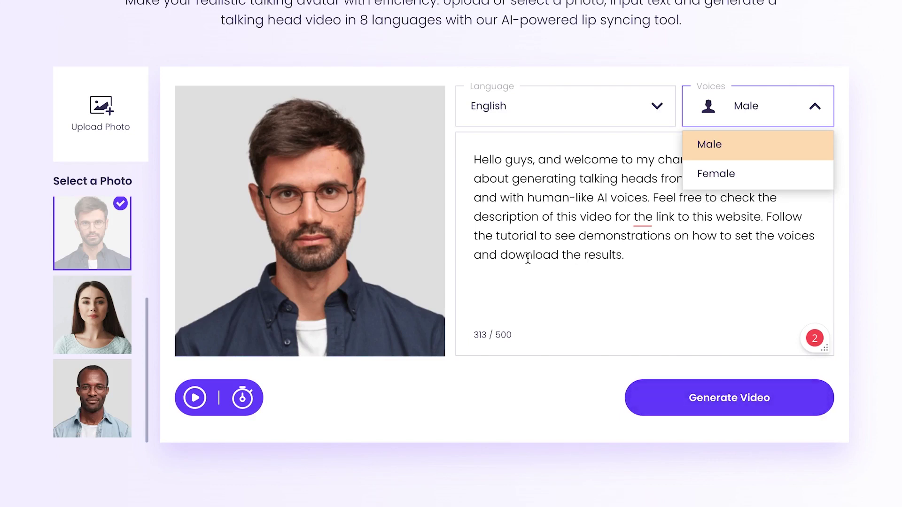
left_click(604, 275)
mouse_move(100, 113)
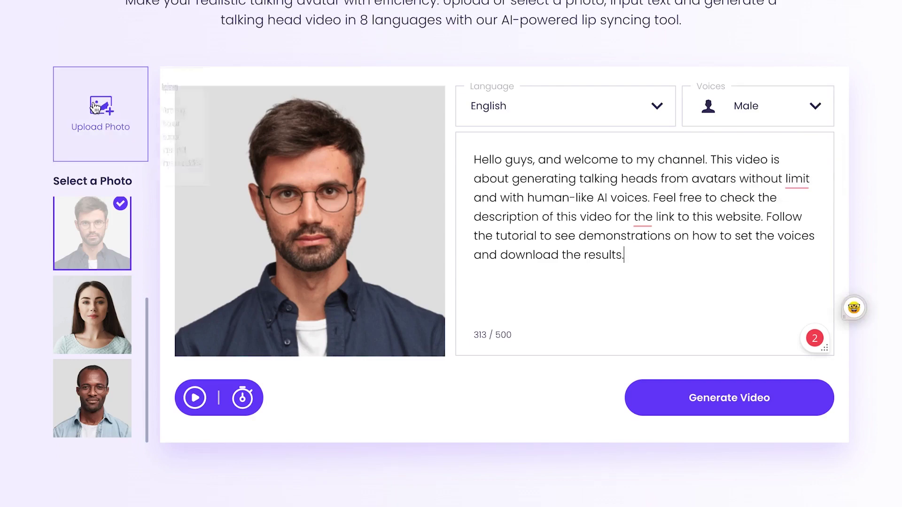
Step: Upload the passport portrait PNG from the Downloads folder as the avatar photo
left_click(95, 107)
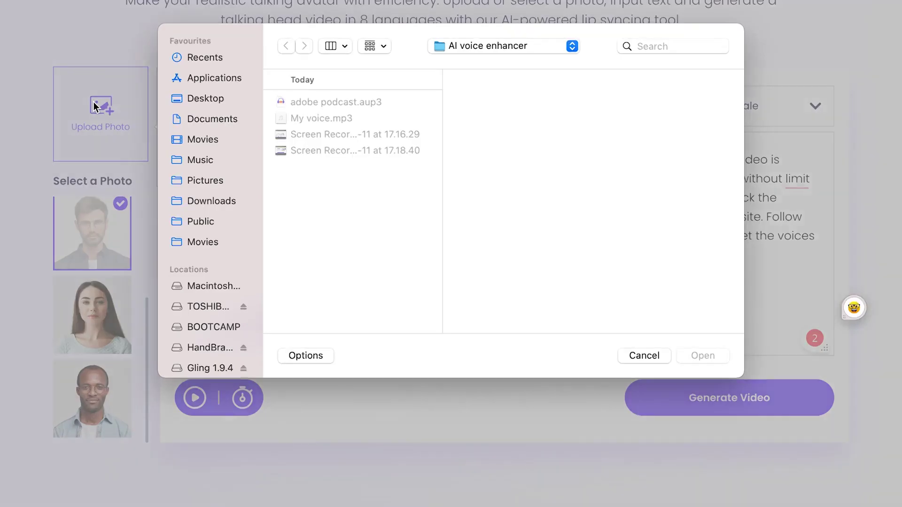
left_click(651, 356)
mouse_move(100, 114)
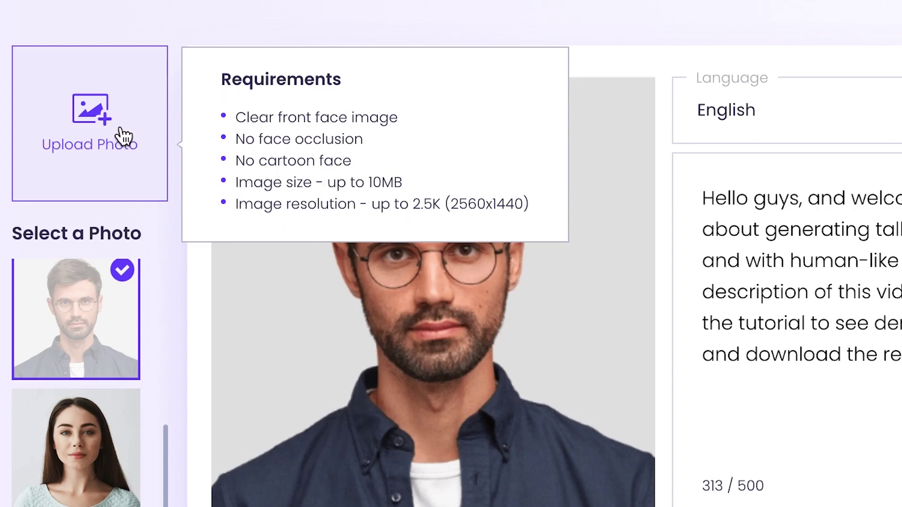
left_click(81, 111)
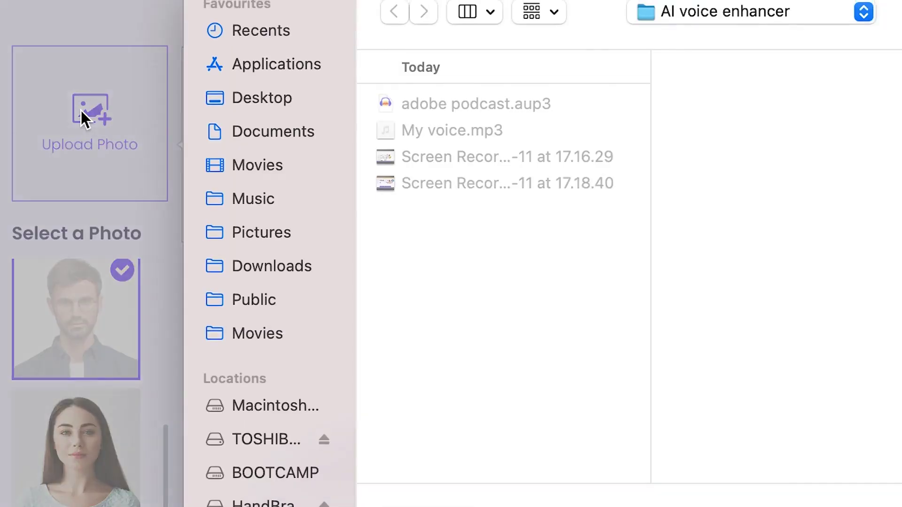
left_click(294, 267)
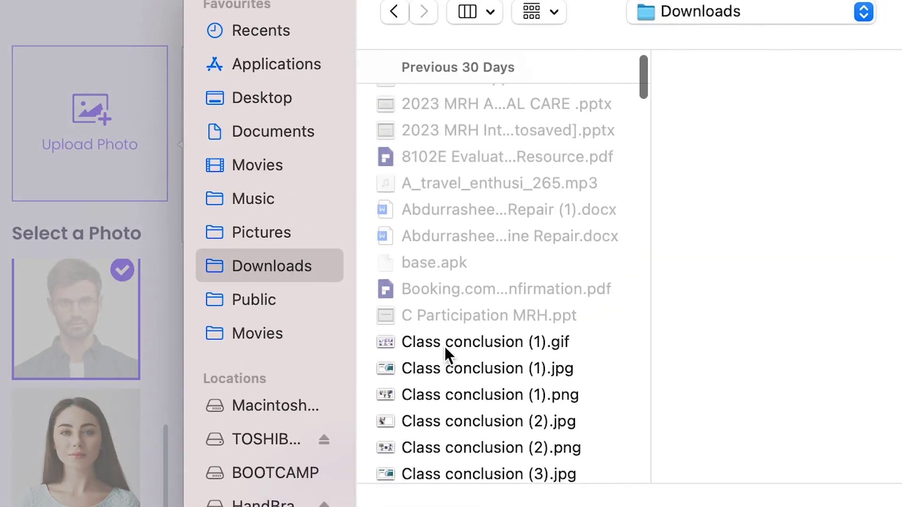
left_click(444, 345)
key("Down")
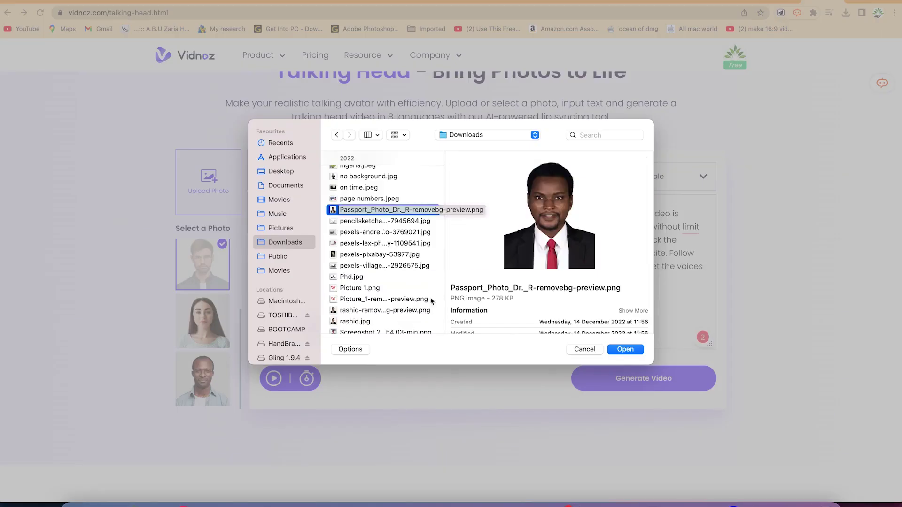
left_click(617, 352)
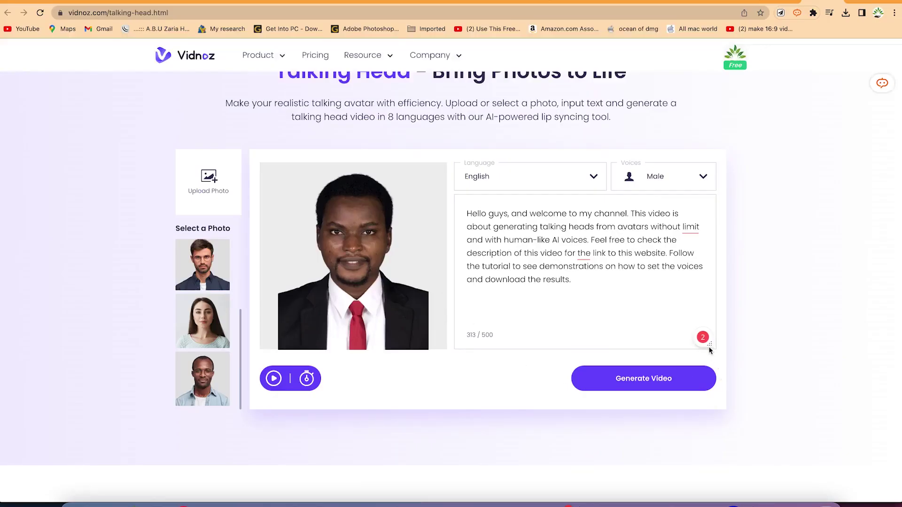
Step: Generate the talking head video and dismiss the Generating notice
left_click(632, 385)
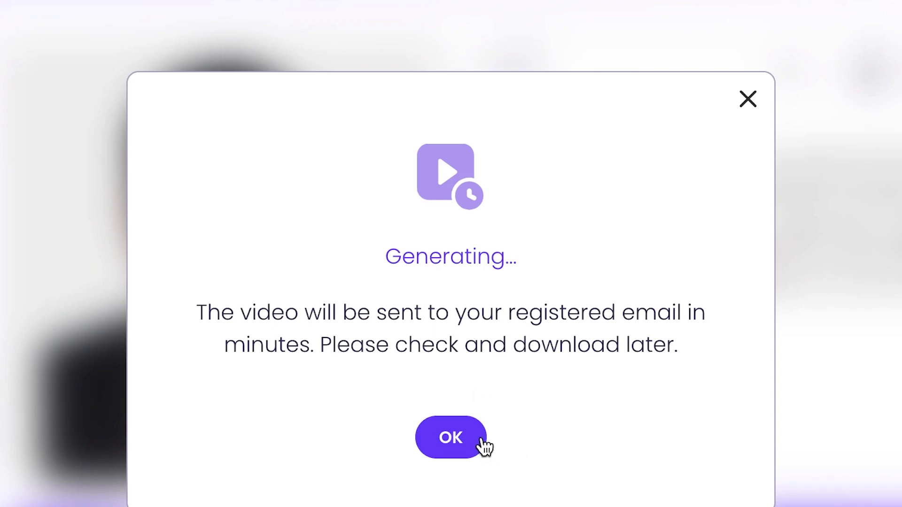
left_click(444, 439)
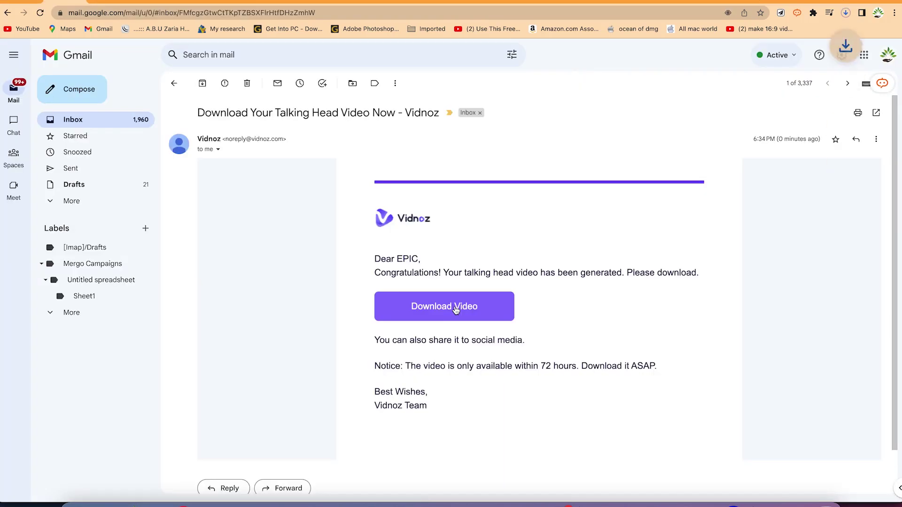
mouse_move(771, 39)
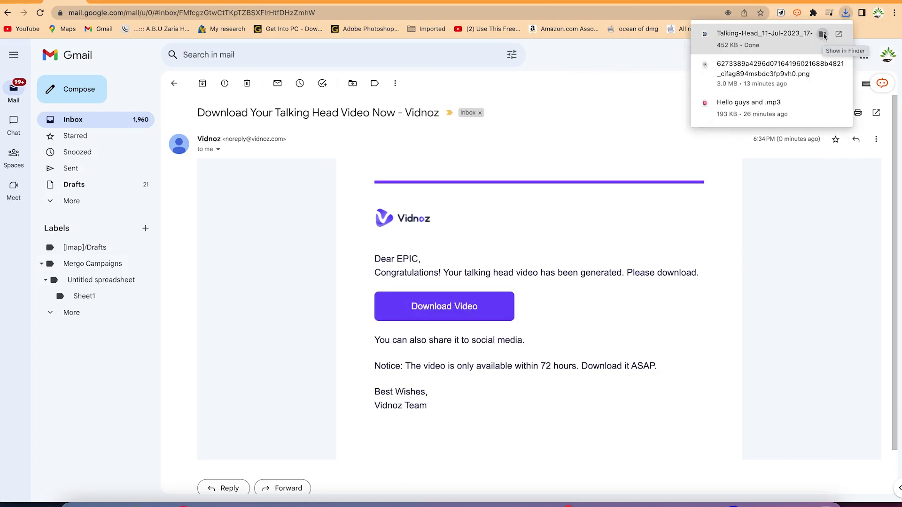
Step: Reveal the downloaded Talking-Head MP4 in the Downloads folder
left_click(823, 34)
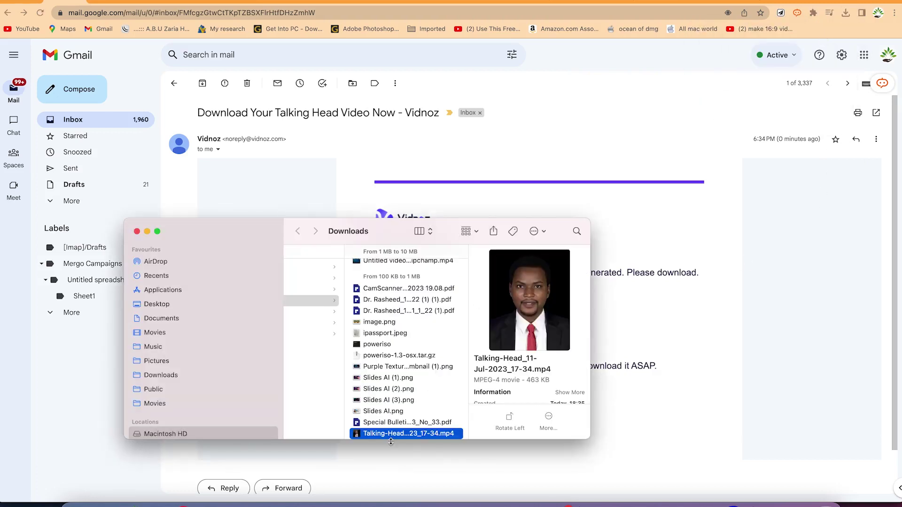